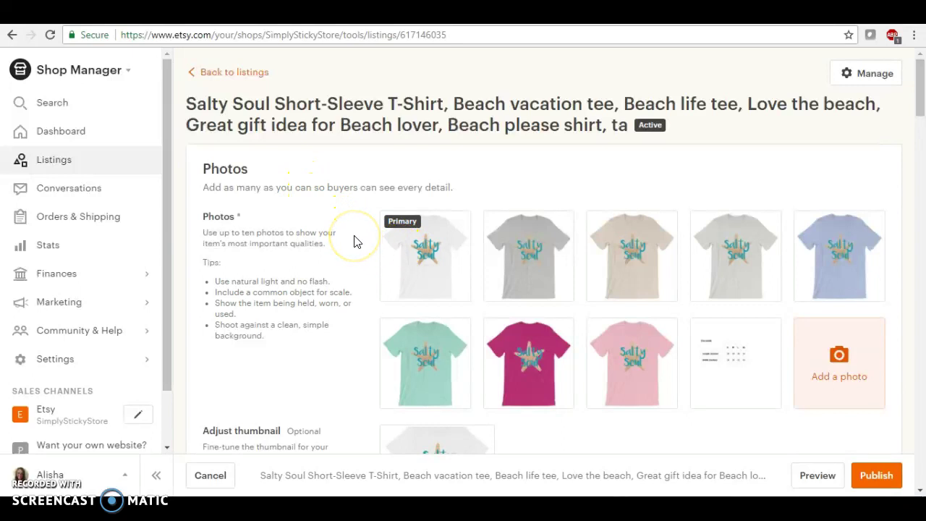
- Look over the Salty Soul listing's photos, then open a new Chrome tab
drag(448, 241, 745, 269)
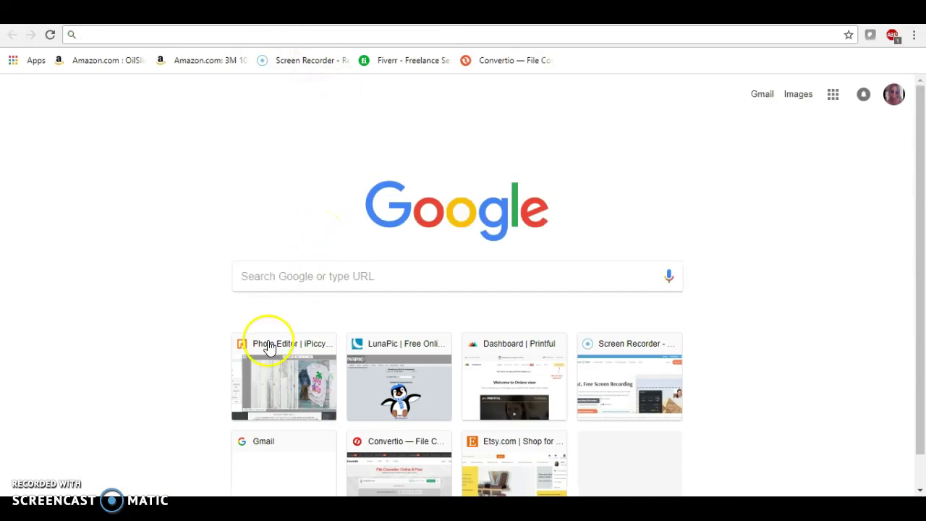
- Go to iPiccy through the 'Photo Editor | iPiccy' shortcut tile
click(268, 343)
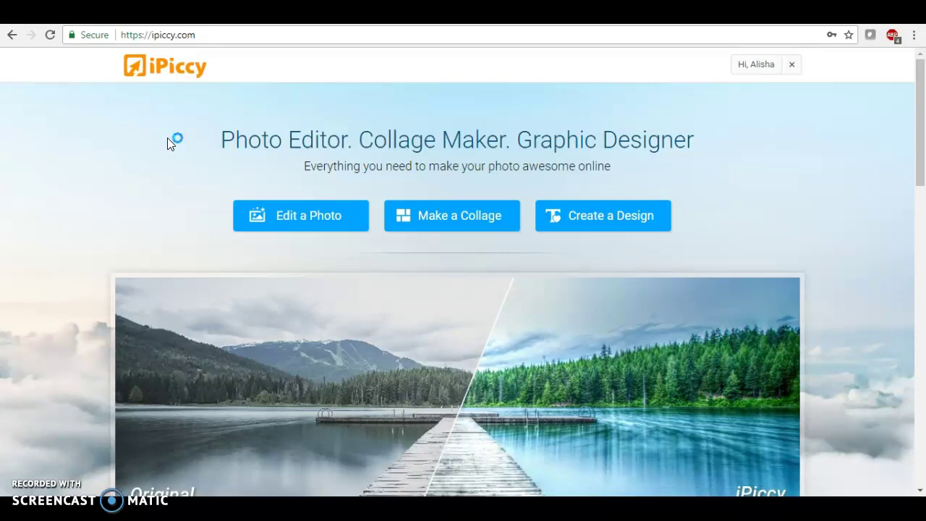
click(160, 166)
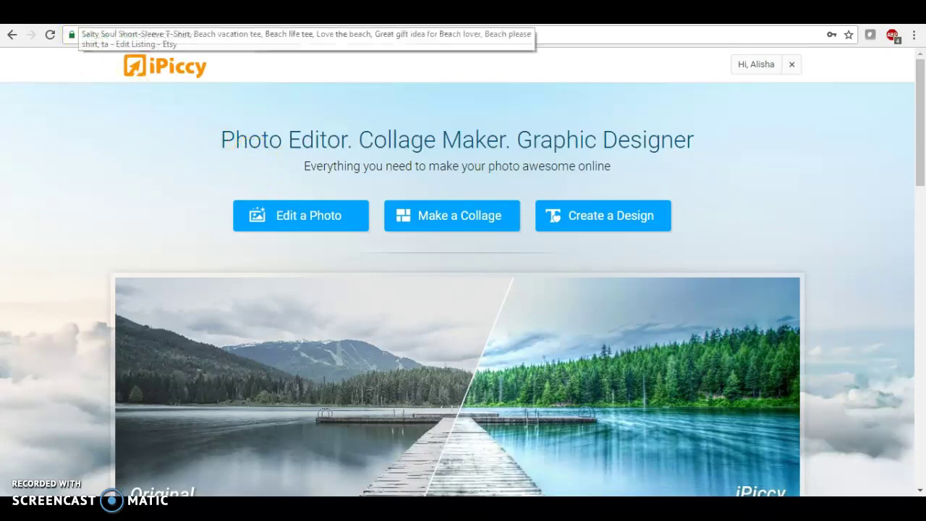
click(109, 14)
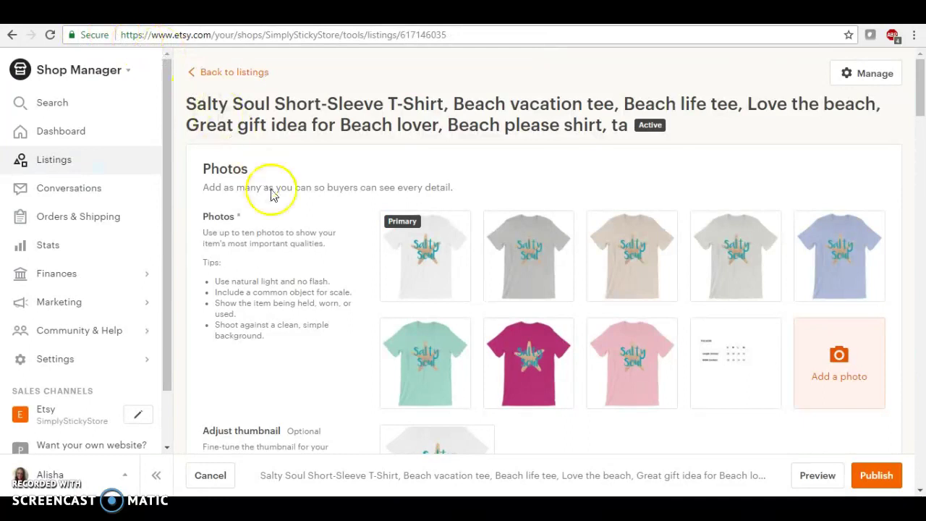
scroll(343, 303, down, 2)
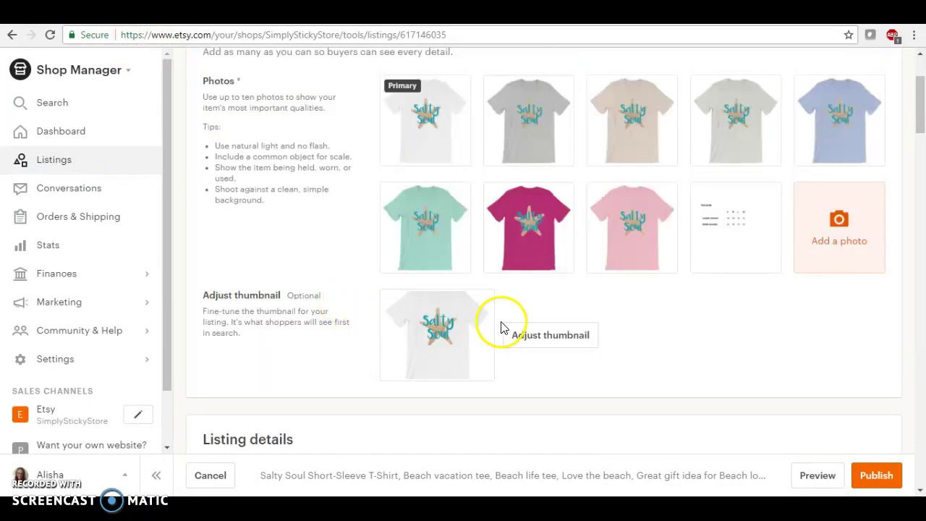
scroll(366, 279, up, 2)
scroll(364, 276, down, 1)
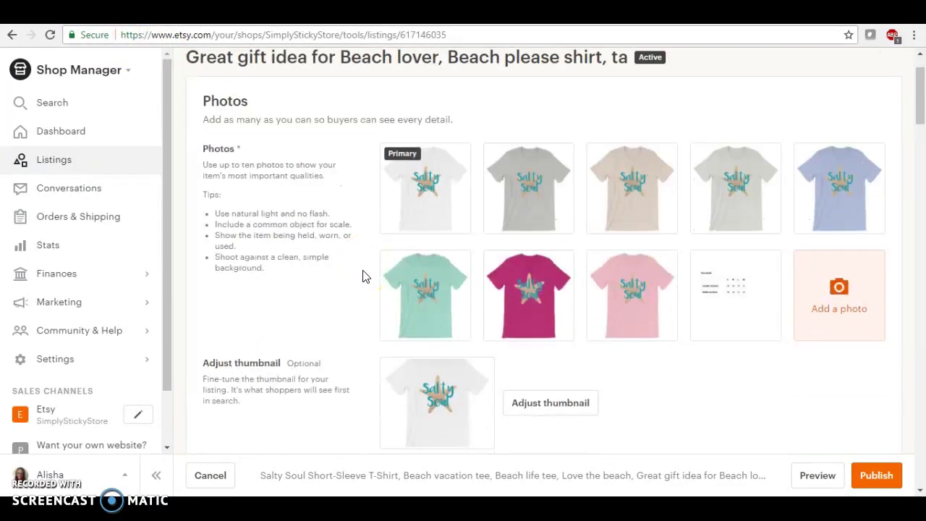
scroll(364, 276, up, 1)
scroll(364, 276, down, 1)
scroll(365, 277, up, 1)
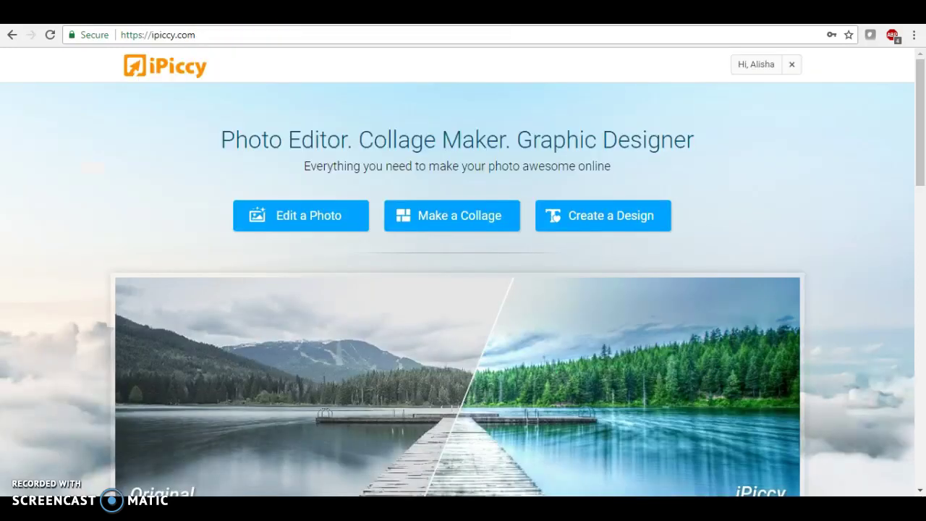
- Start Edit a Photo and allow Flash so the editor loads
click(275, 216)
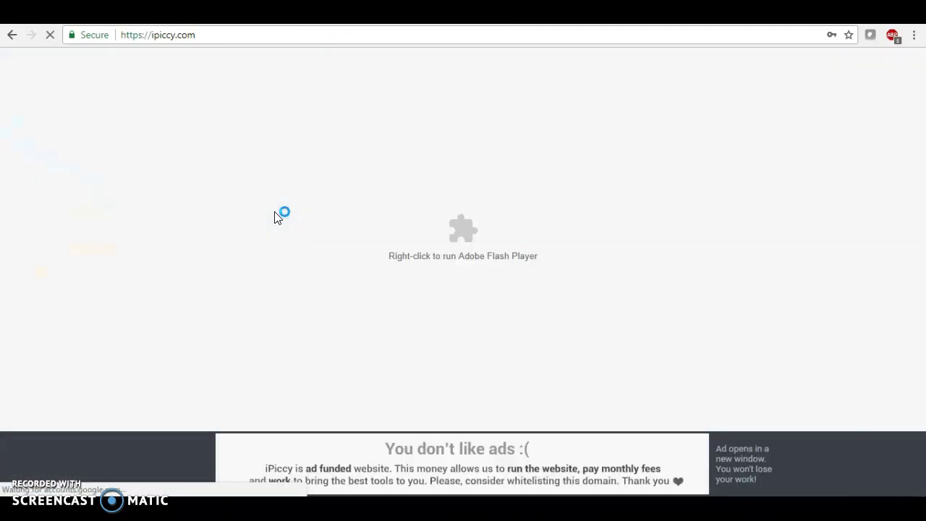
click(282, 208)
click(288, 184)
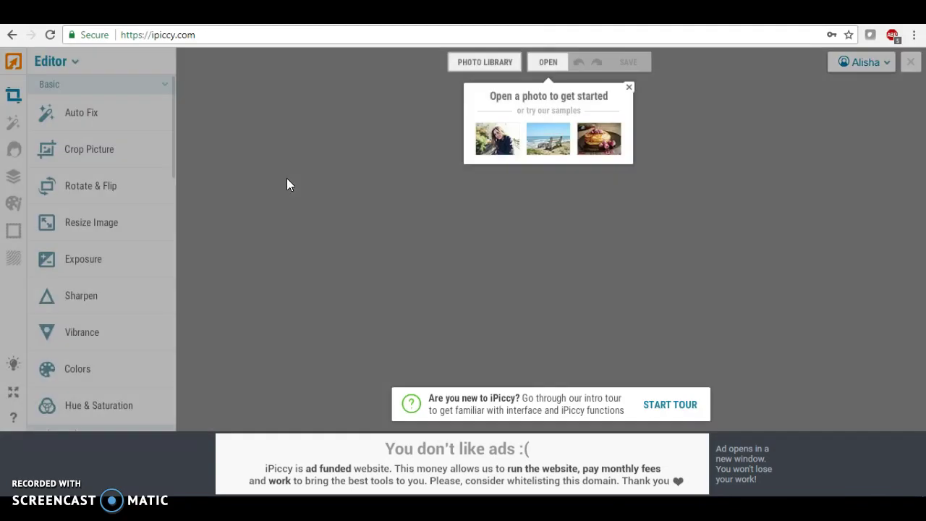
- Open the turquoisemockup image from the Photo Library in the editor
click(480, 63)
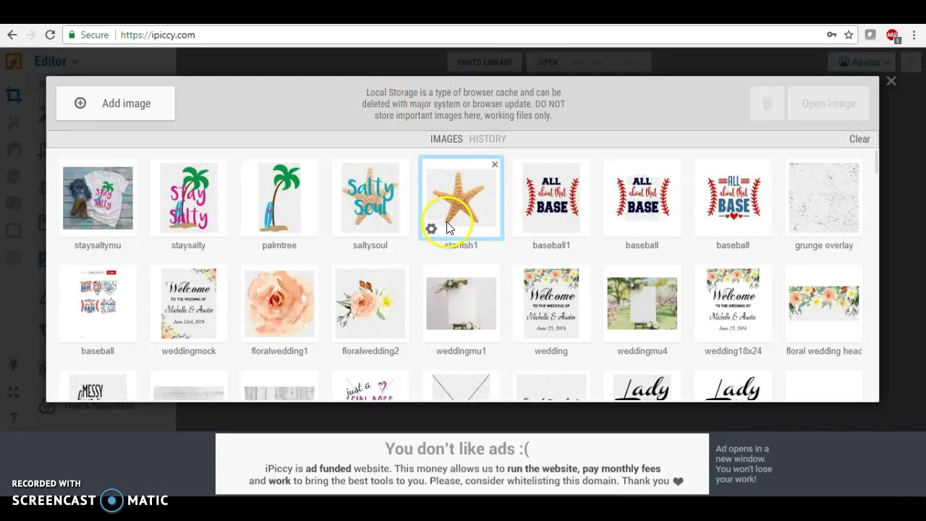
scroll(447, 227, down, 1)
scroll(446, 227, down, 1)
scroll(446, 227, down, 1)
scroll(446, 228, down, 1)
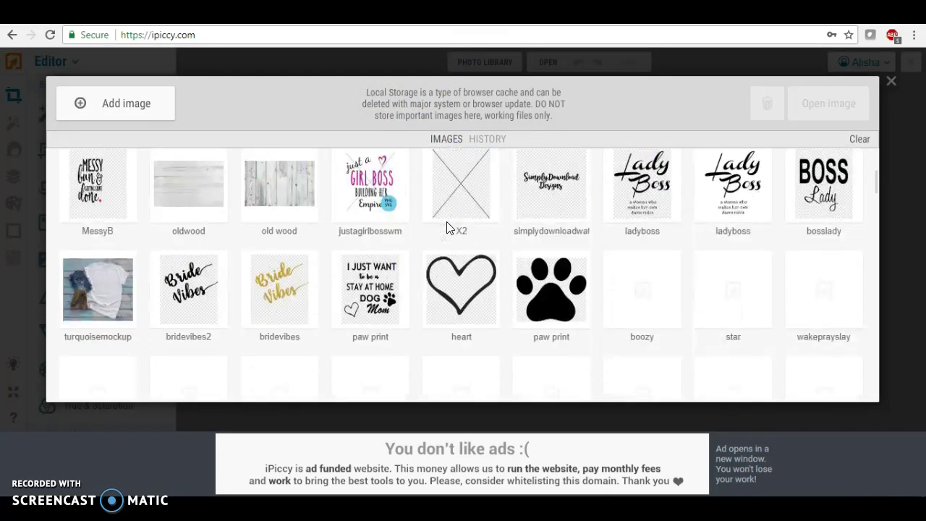
scroll(447, 227, down, 1)
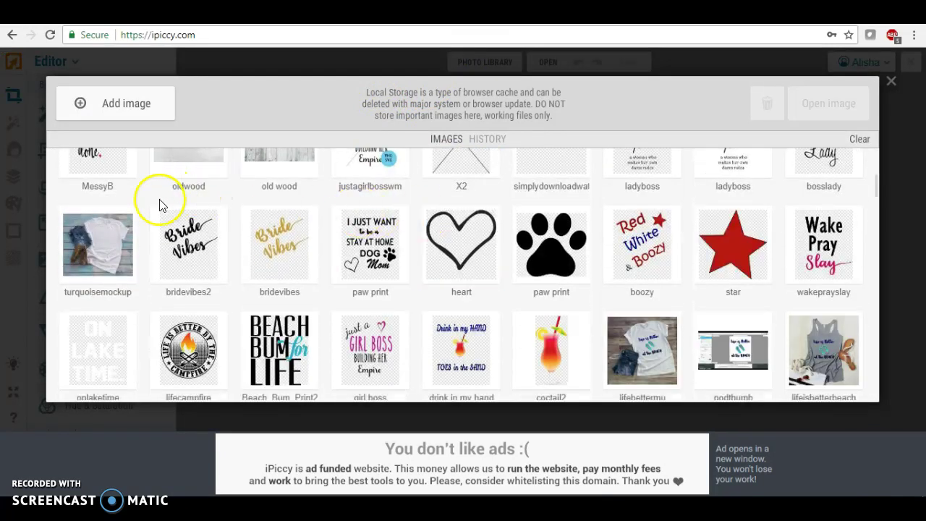
mouse_move(97, 244)
click(68, 276)
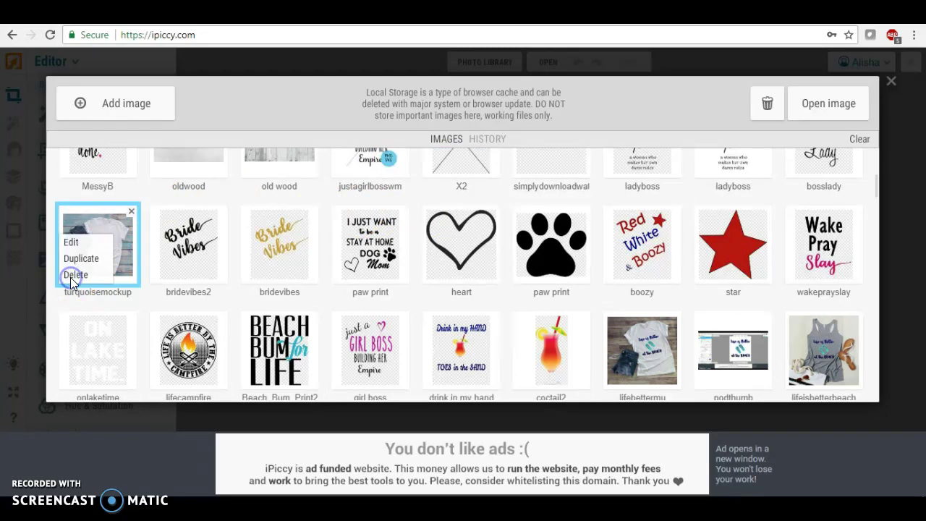
click(78, 241)
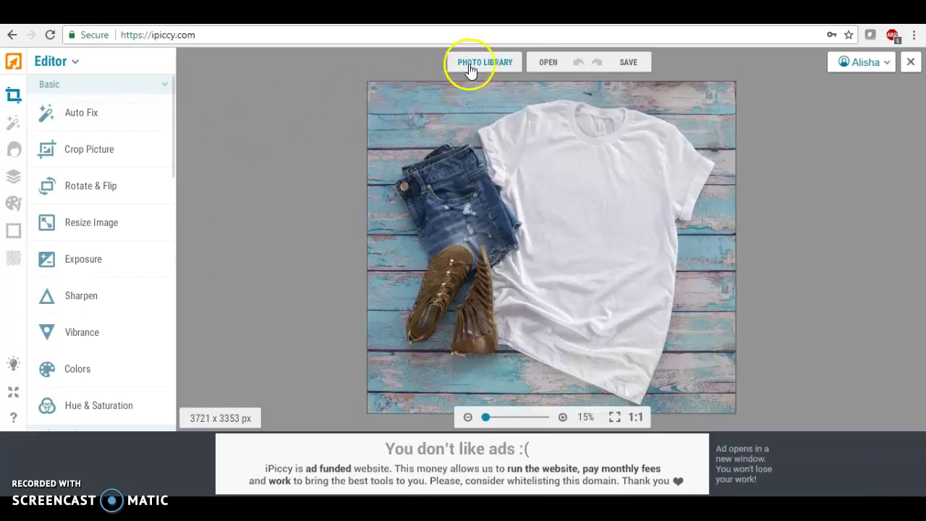
- Drag the Salty Soul starfish design from Uploaded images onto the T-shirt
click(14, 179)
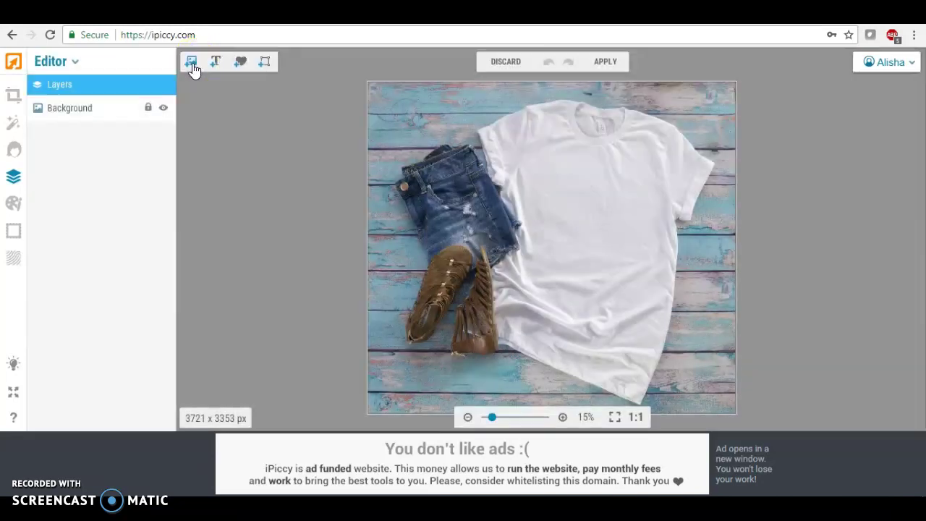
click(192, 67)
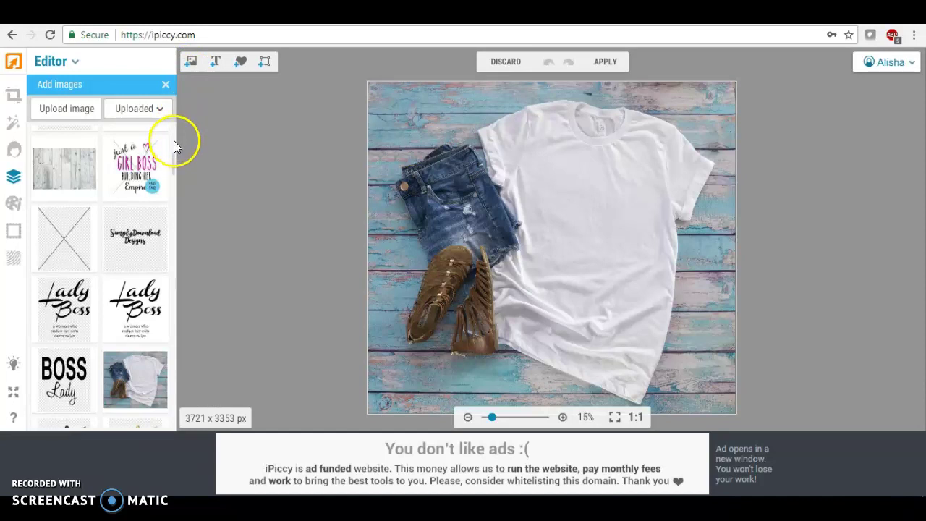
drag(172, 165, 173, 134)
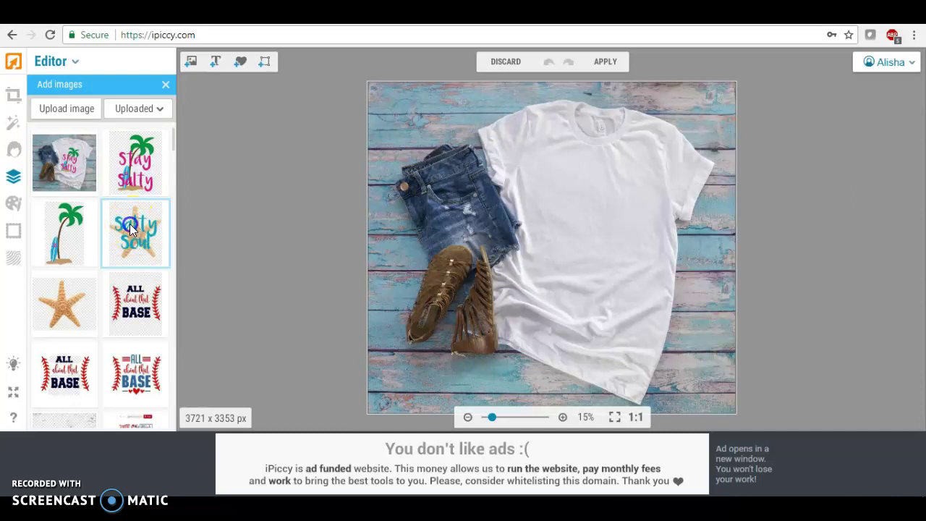
drag(130, 223, 577, 228)
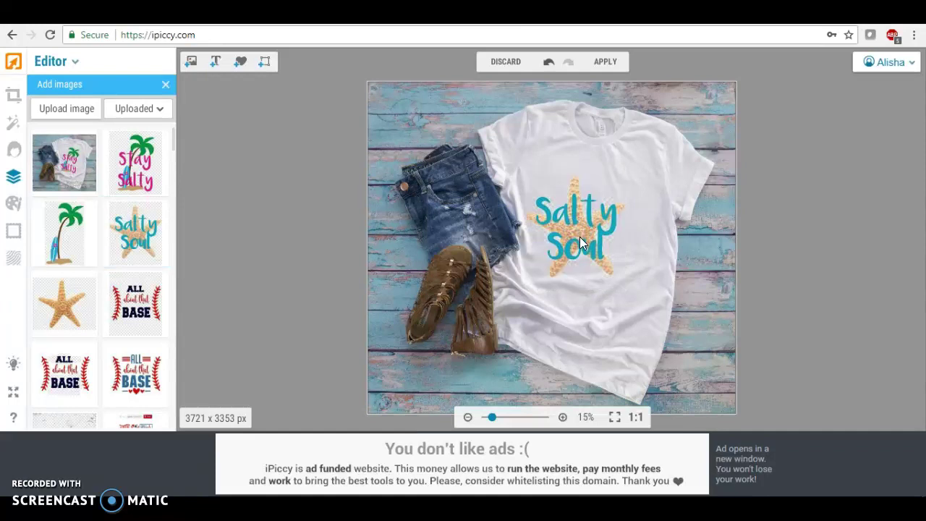
- Enlarge, tilt slightly clockwise and centre the Salty Soul design, then apply and flatten it
click(577, 220)
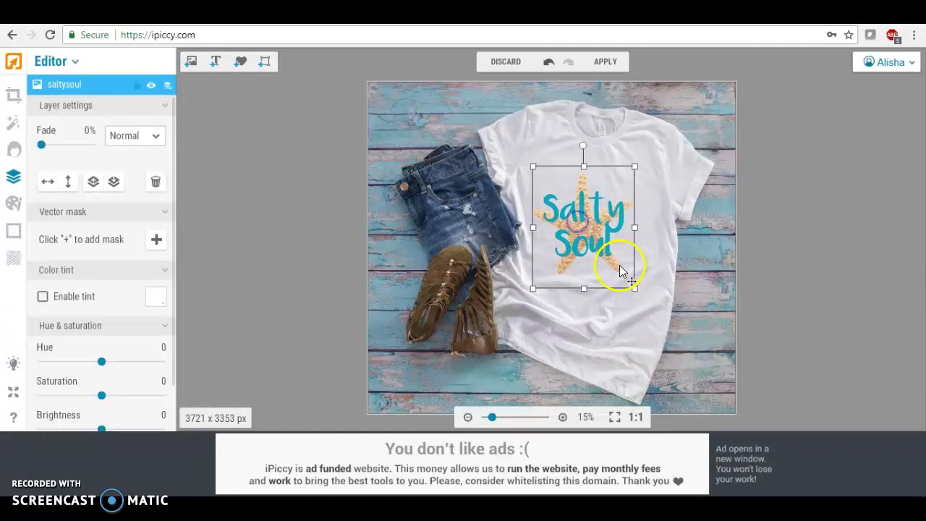
drag(620, 265, 656, 302)
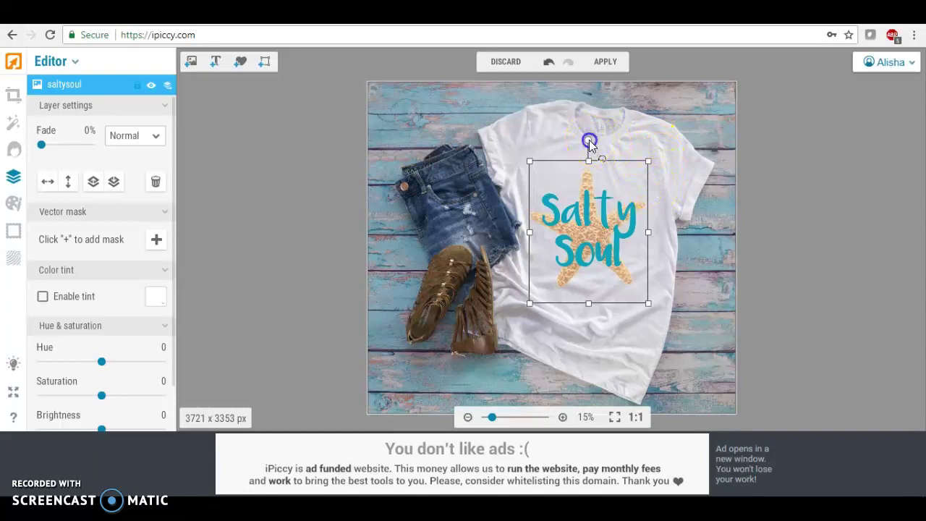
drag(590, 142, 598, 141)
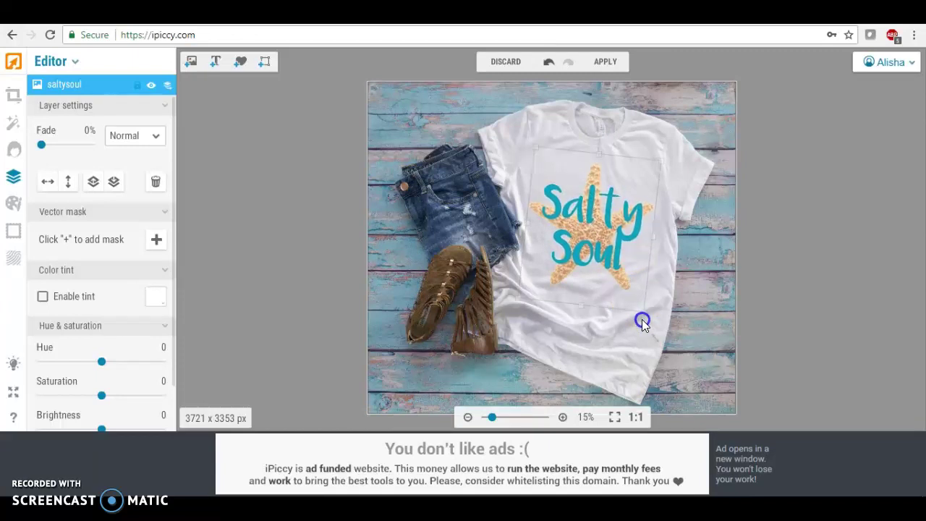
drag(637, 303, 644, 324)
drag(612, 231, 607, 230)
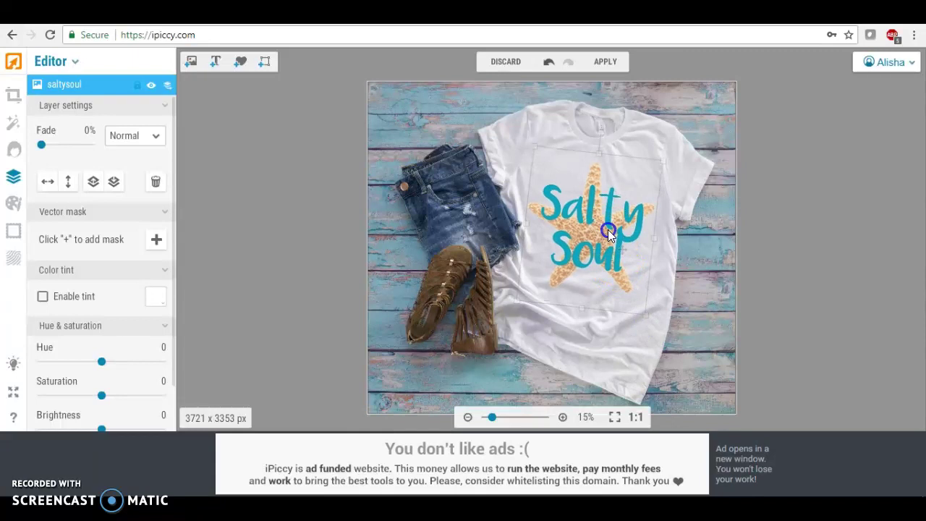
click(450, 359)
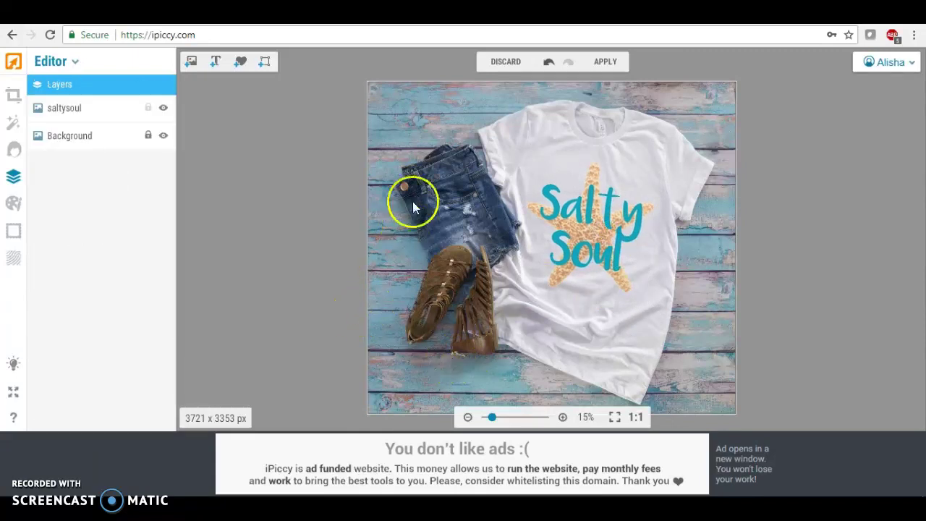
click(607, 63)
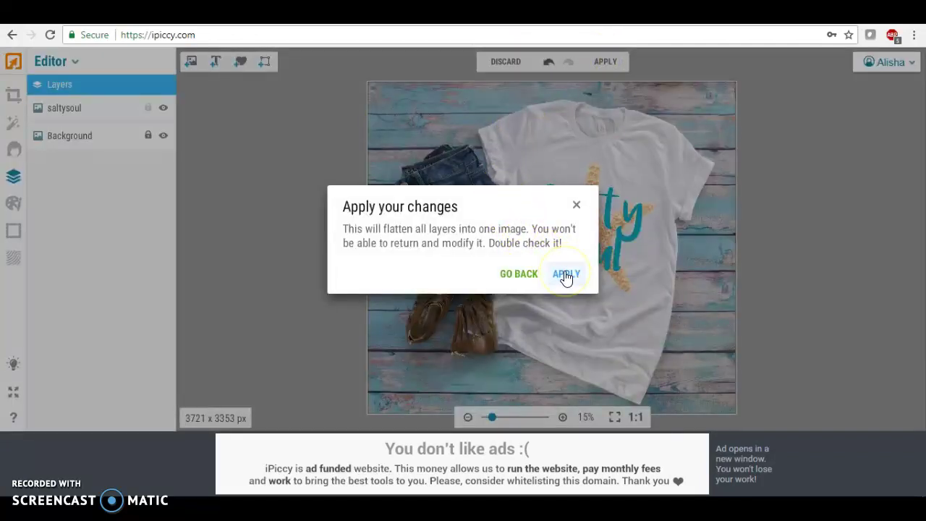
click(566, 275)
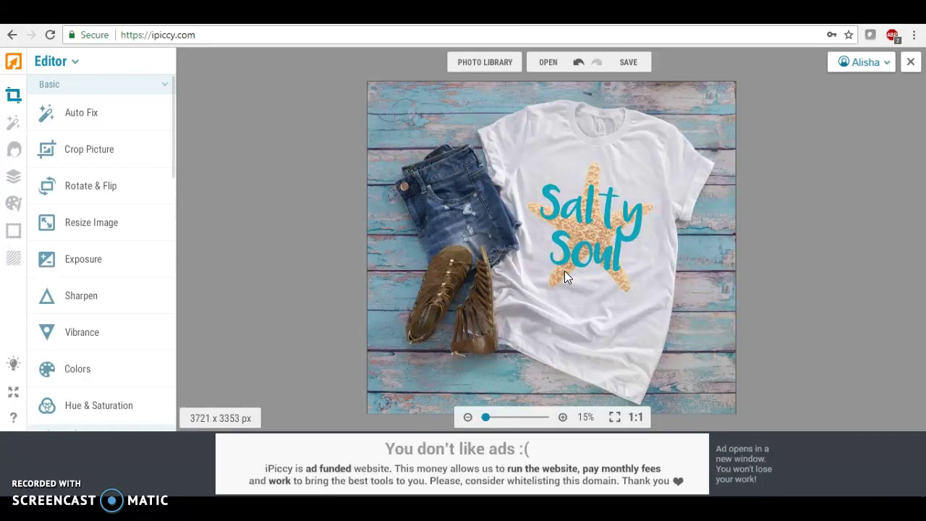
- Save the mockup to the desktop as a Highest-quality JPG named 'soulmu'
click(632, 63)
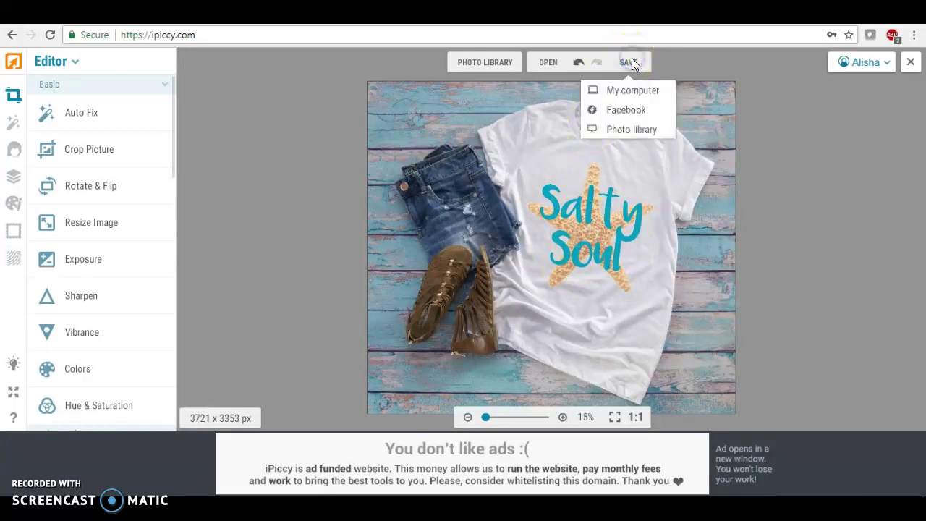
click(623, 90)
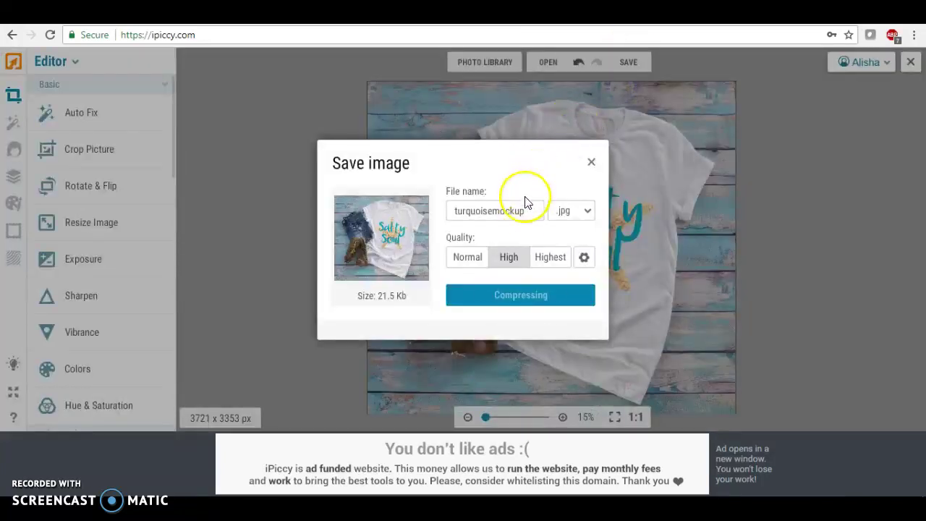
drag(528, 210, 426, 210)
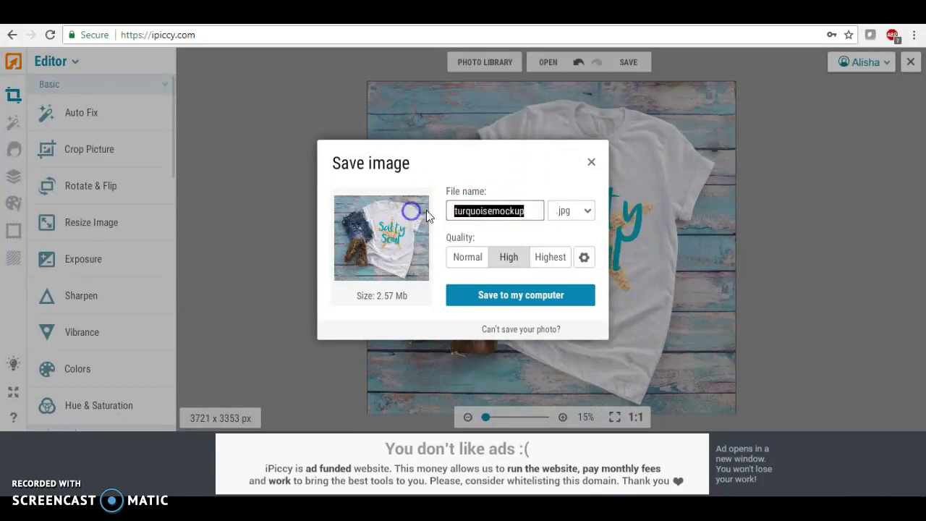
click(549, 261)
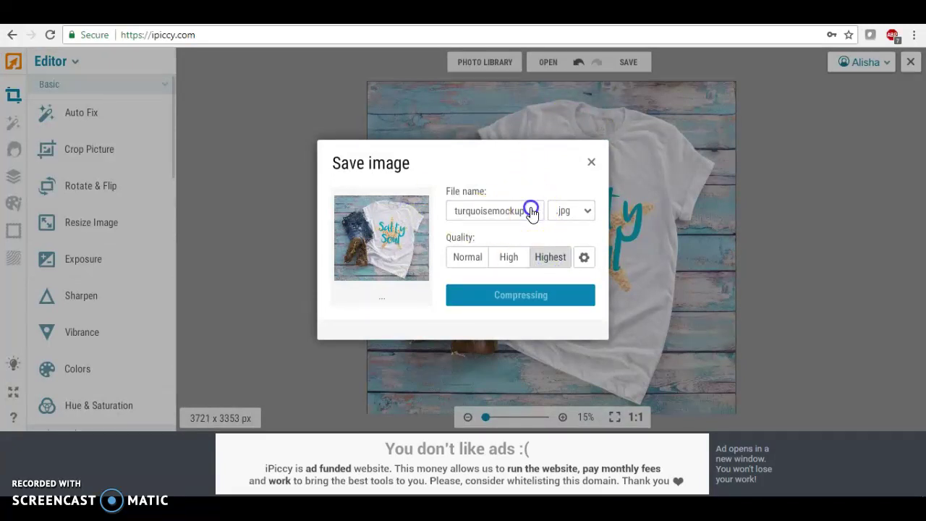
drag(533, 210, 409, 208)
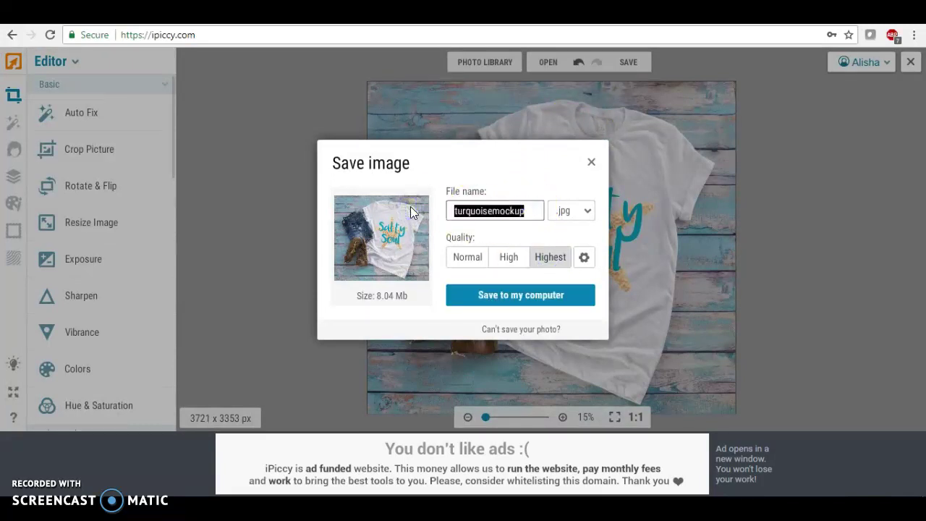
text(soulmu)
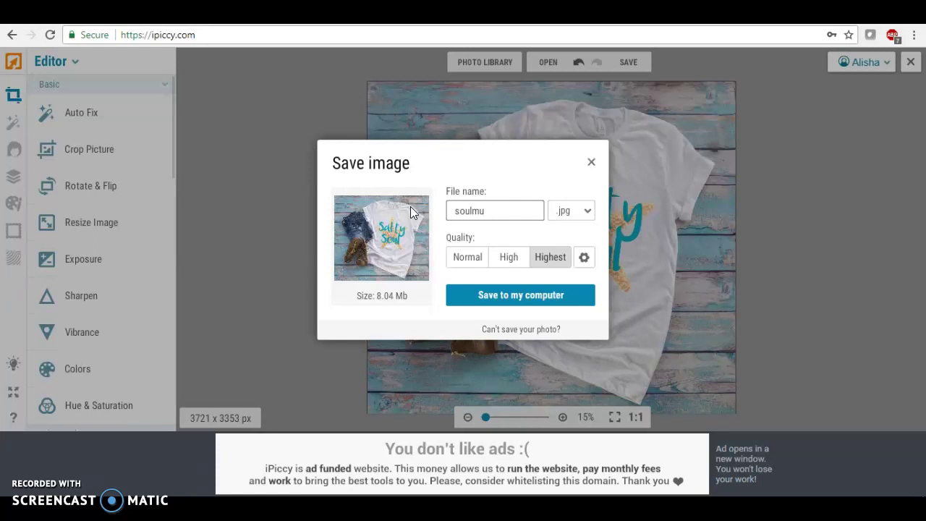
click(501, 295)
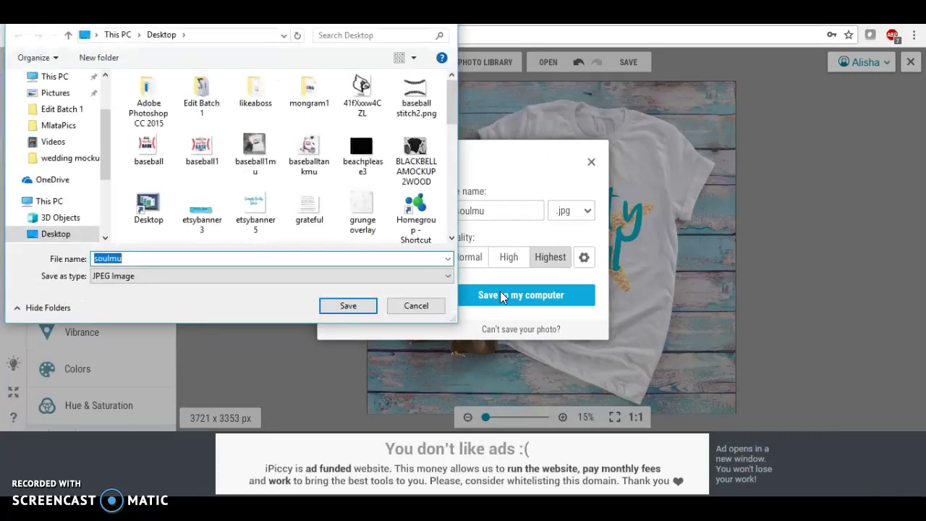
click(339, 306)
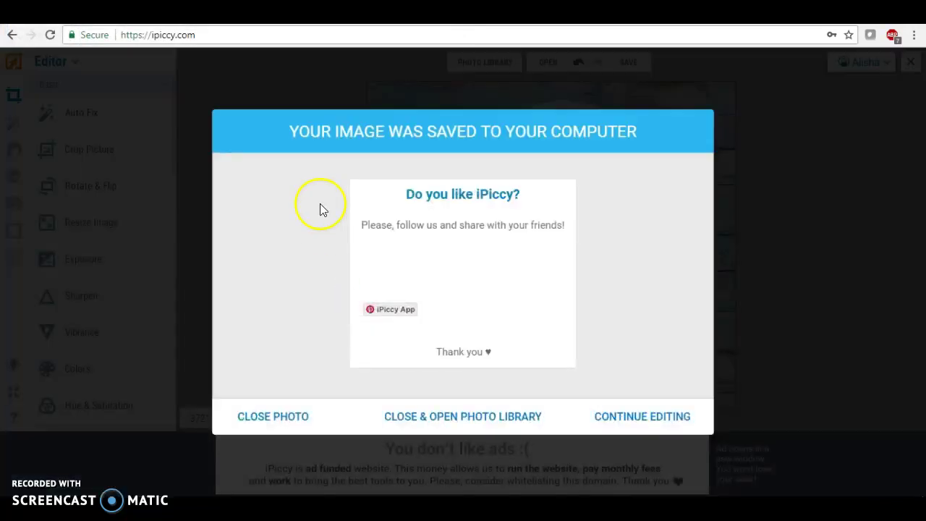
- Close the saved photo in iPiccy and try the listing's Add a photo picker
click(275, 420)
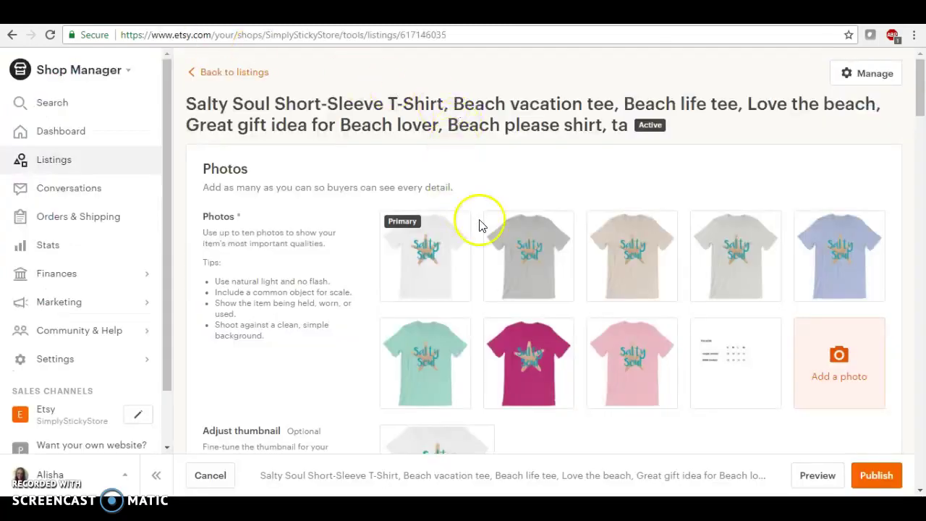
click(835, 353)
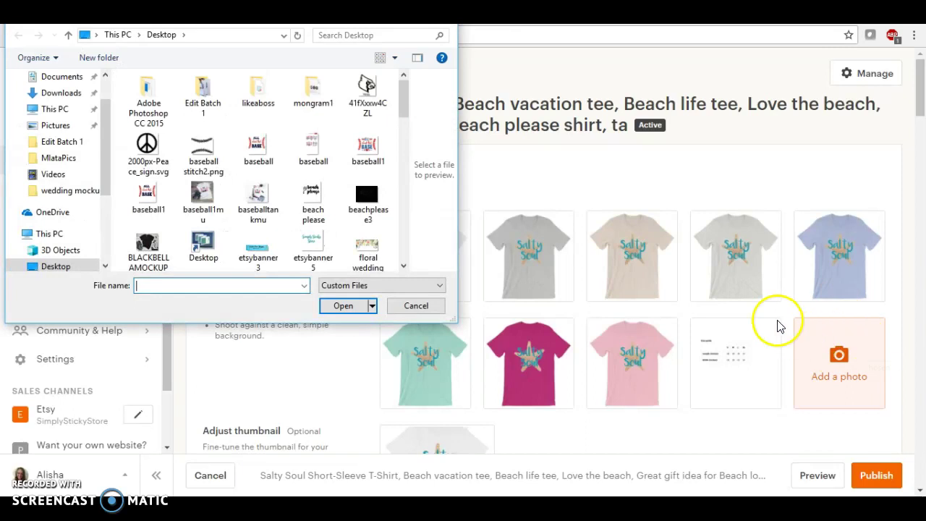
click(405, 87)
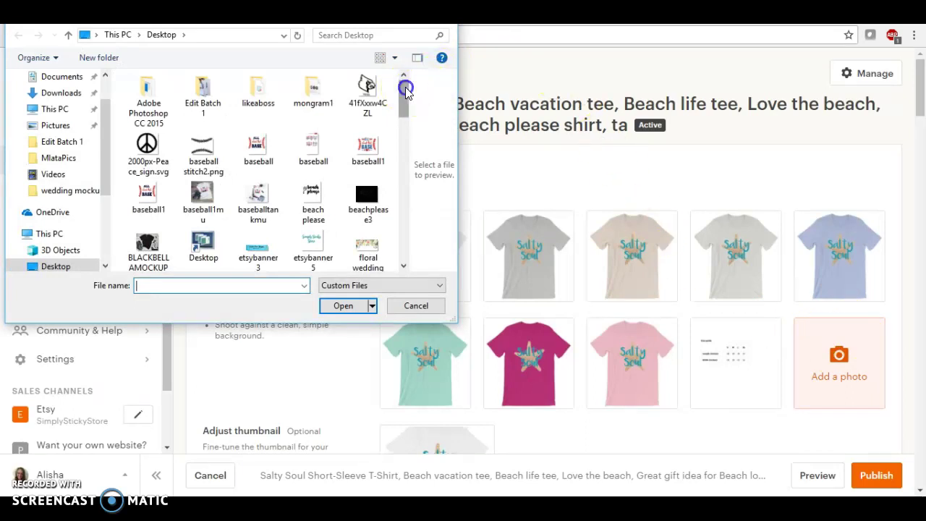
key(Escape)
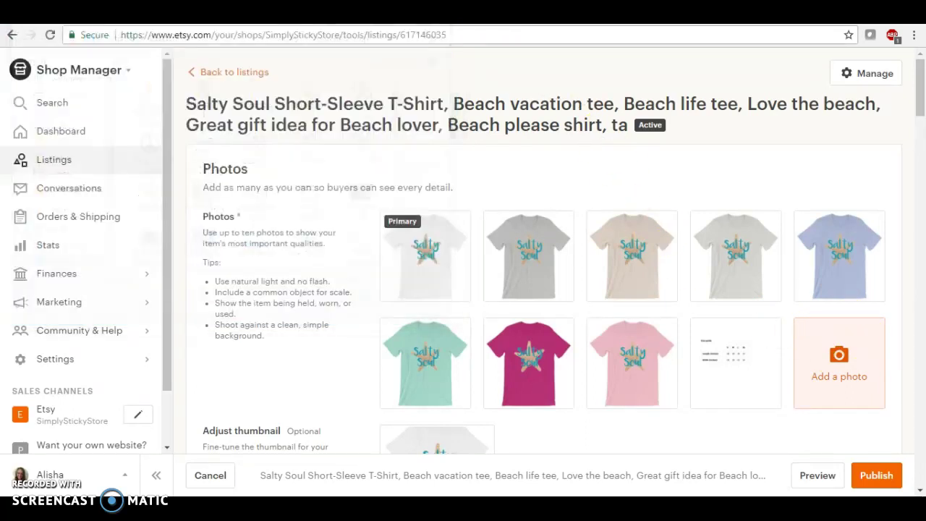
- Upload the new mockup from the Desktop as a listing photo
click(839, 358)
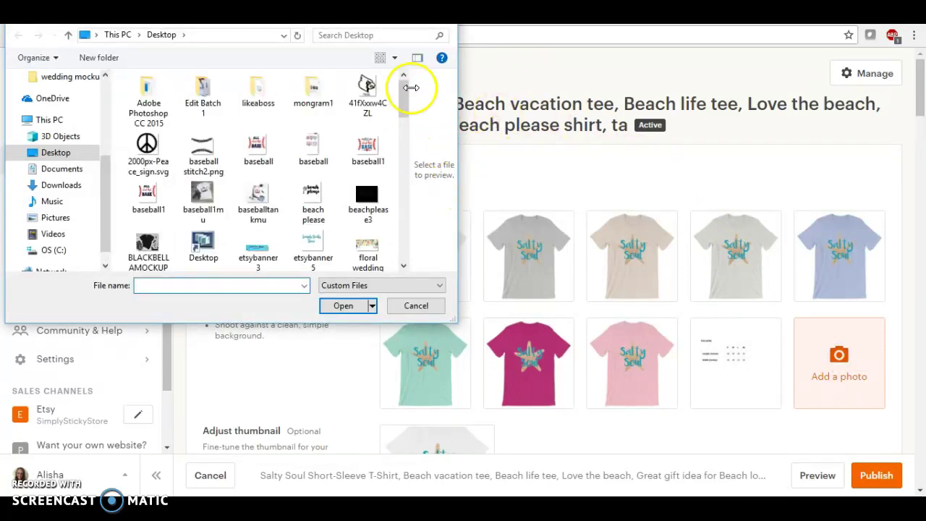
click(404, 102)
drag(403, 101, 407, 192)
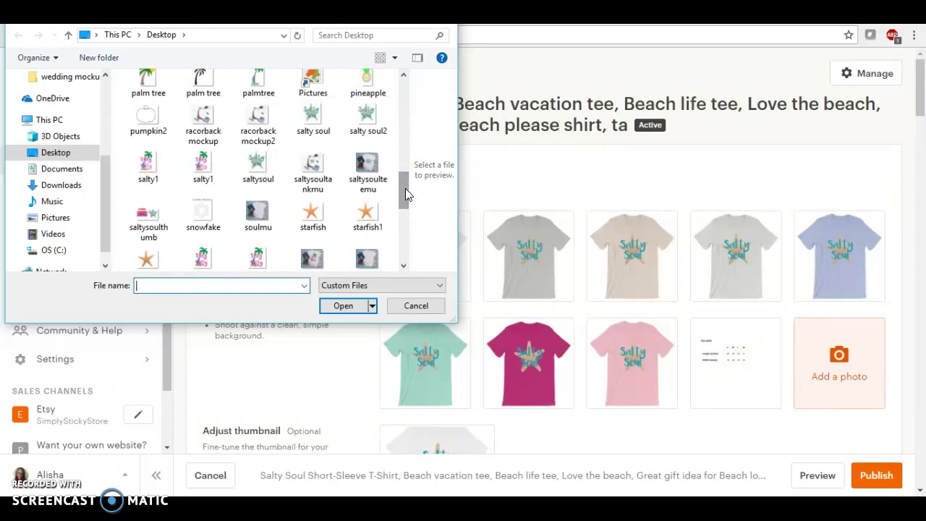
drag(369, 165, 344, 177)
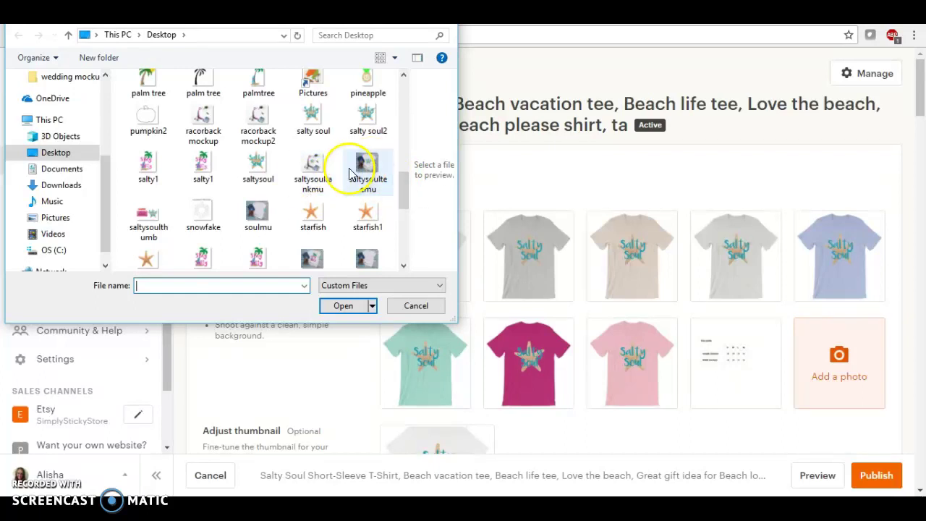
drag(344, 177, 367, 167)
double_click(367, 167)
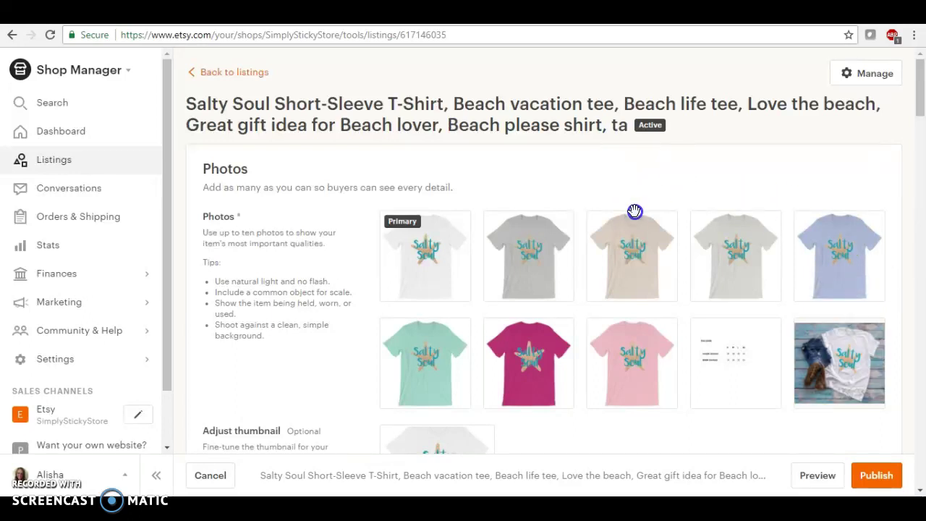
mouse_move(839, 361)
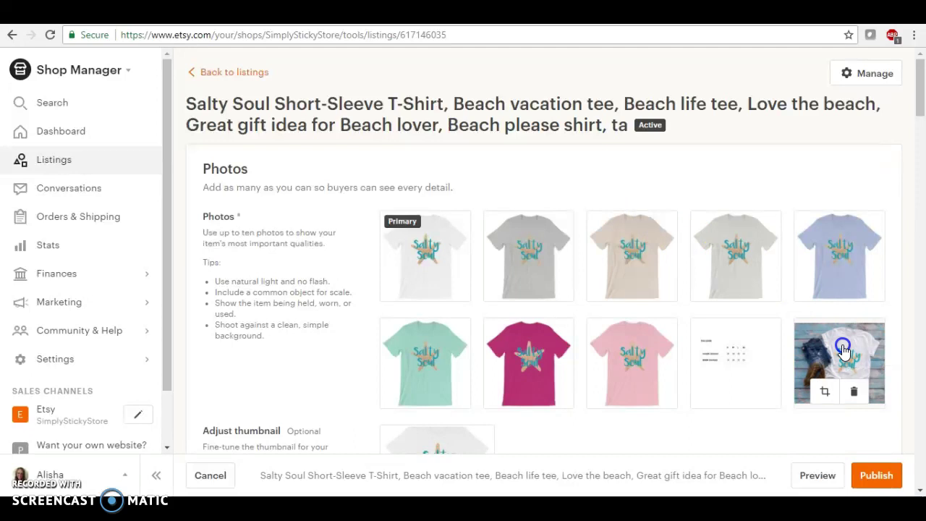
- Move the new mockup into the first Primary slot and publish the listing
mouse_move(840, 350)
mouse_down()
mouse_move(553, 238)
mouse_move(400, 243)
mouse_up()
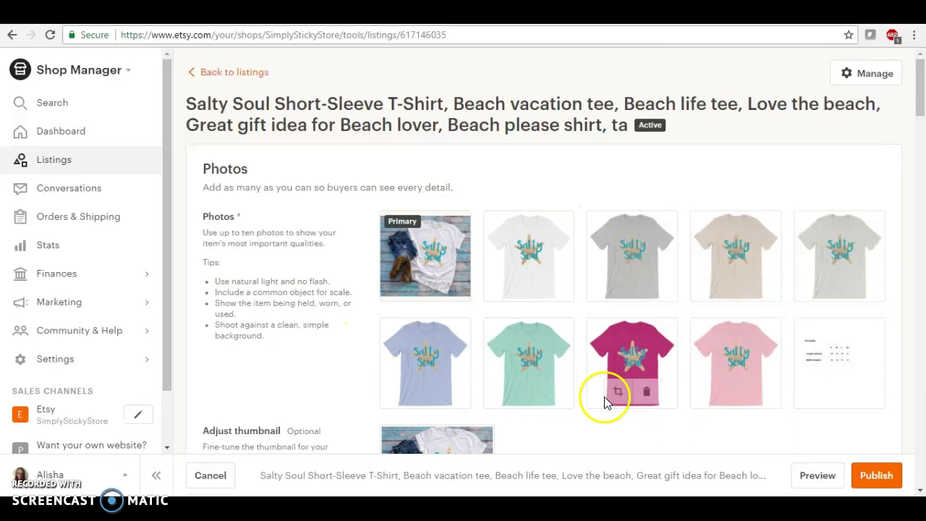
scroll(564, 414, down, 1)
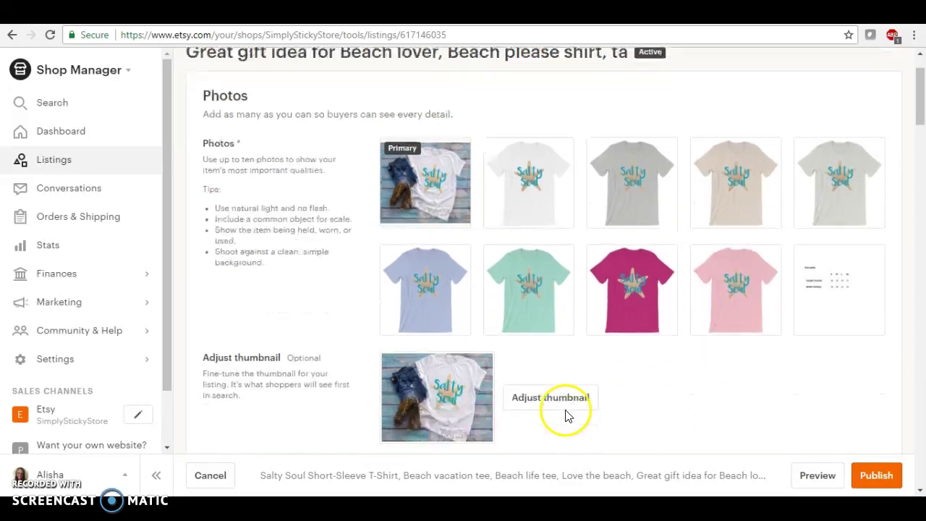
scroll(564, 414, down, 1)
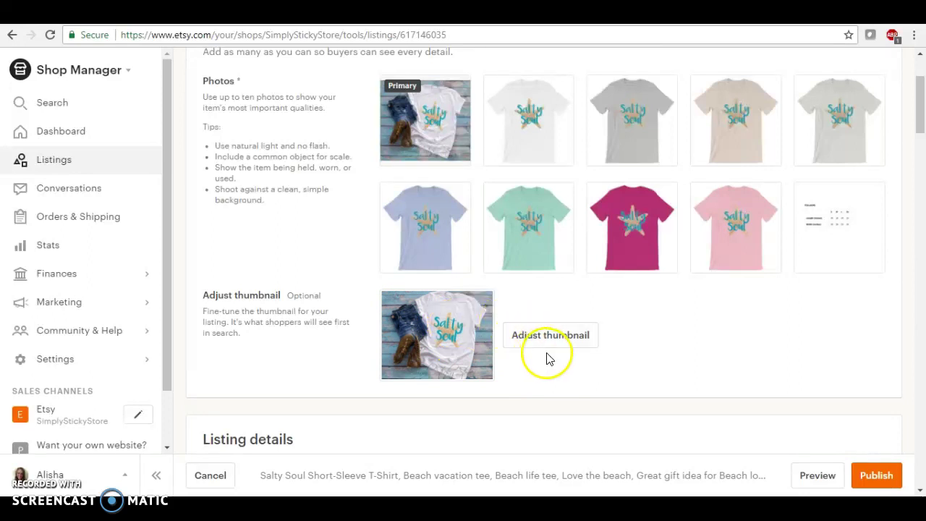
scroll(547, 357, down, 3)
scroll(548, 357, up, 1)
scroll(546, 355, up, 2)
scroll(545, 355, up, 1)
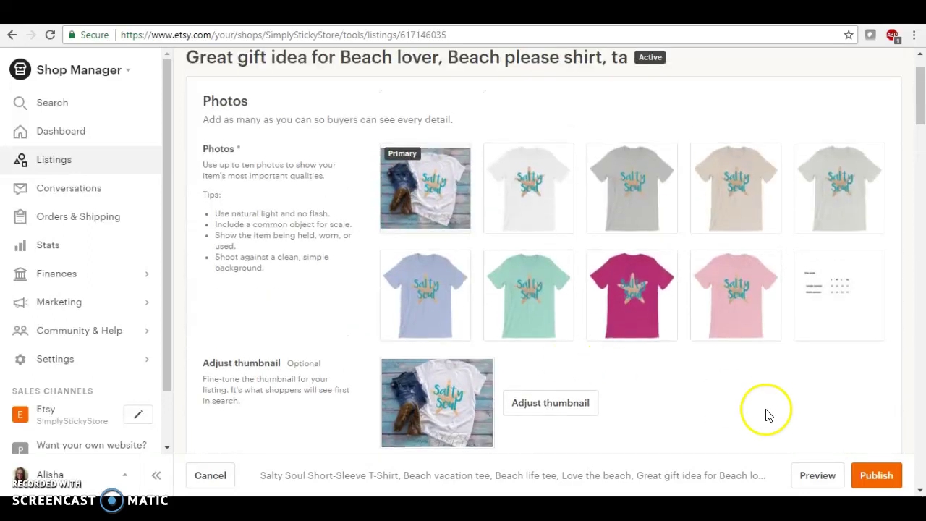
click(894, 485)
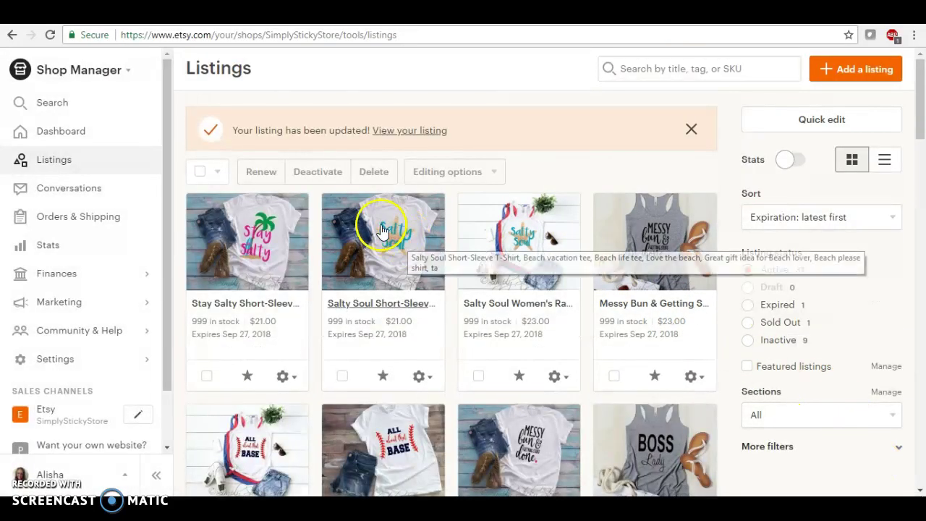
scroll(428, 273, down, 1)
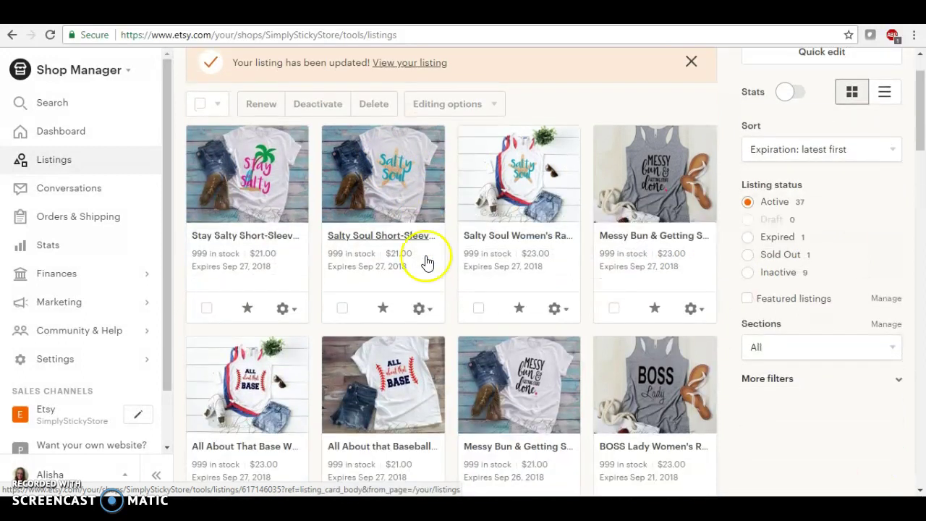
scroll(416, 239, down, 3)
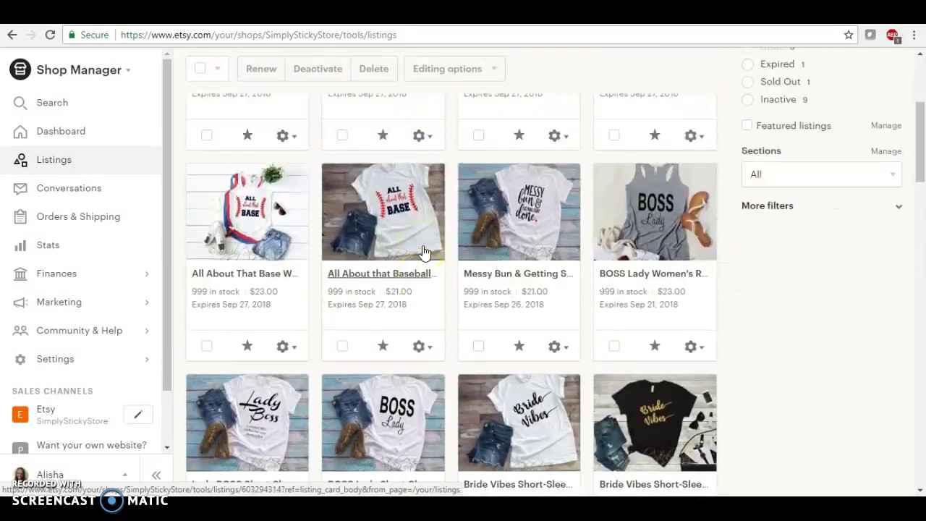
scroll(405, 232, up, 4)
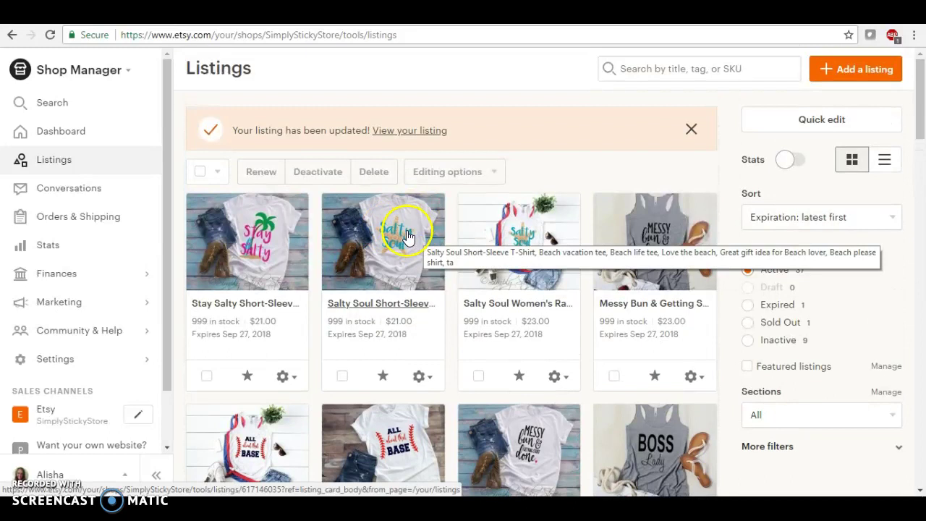